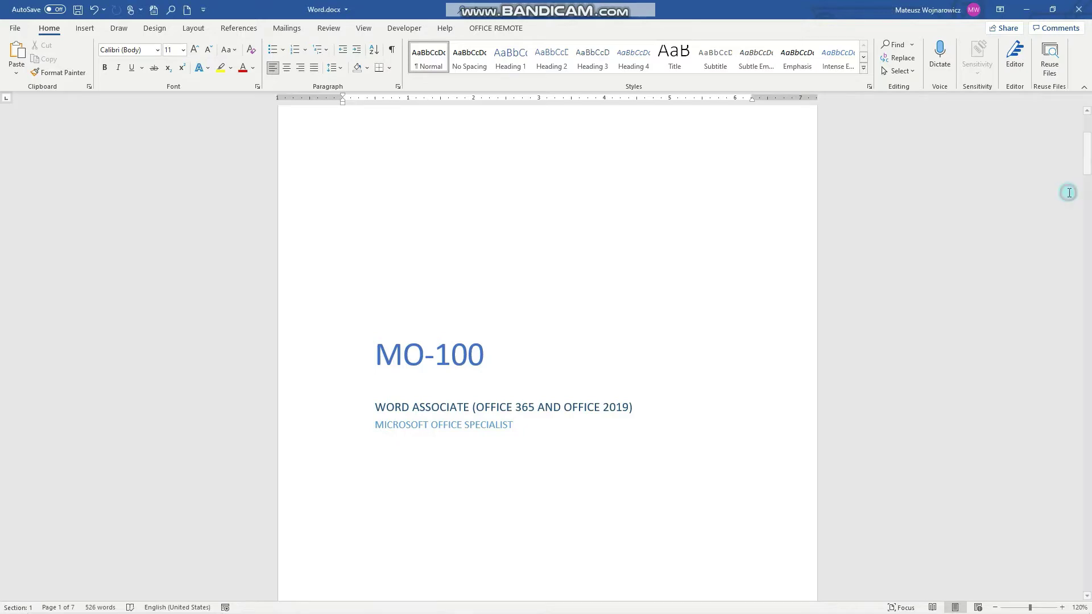
Scroll to page 6 to show the section 5 graphic-element topics, 5.1 through 5.4.3
drag(1087, 165, 1087, 569)
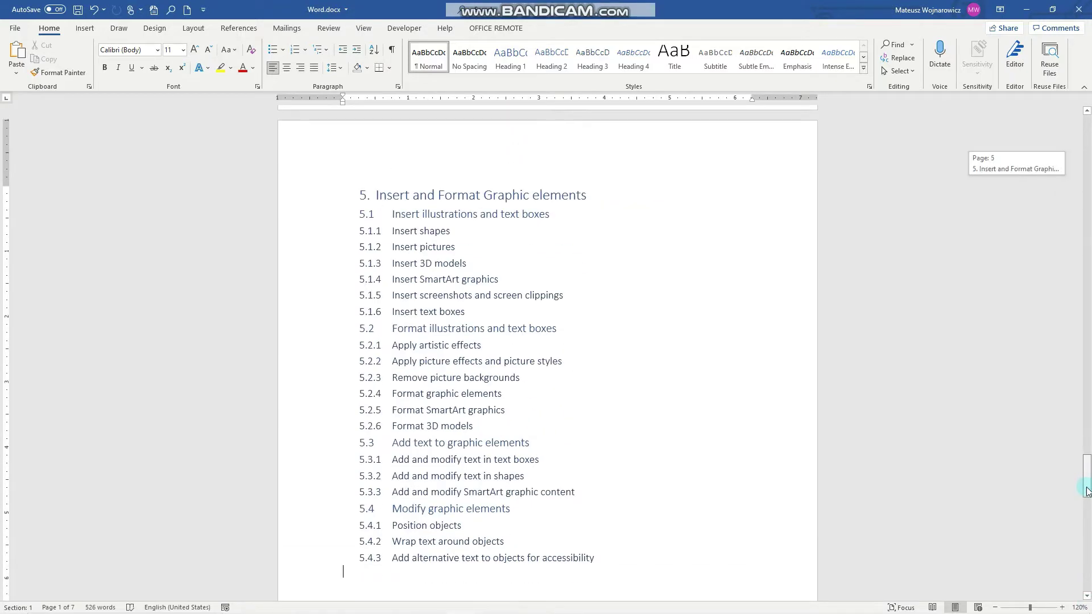
drag(1087, 569, 1086, 484)
click(453, 504)
click(462, 441)
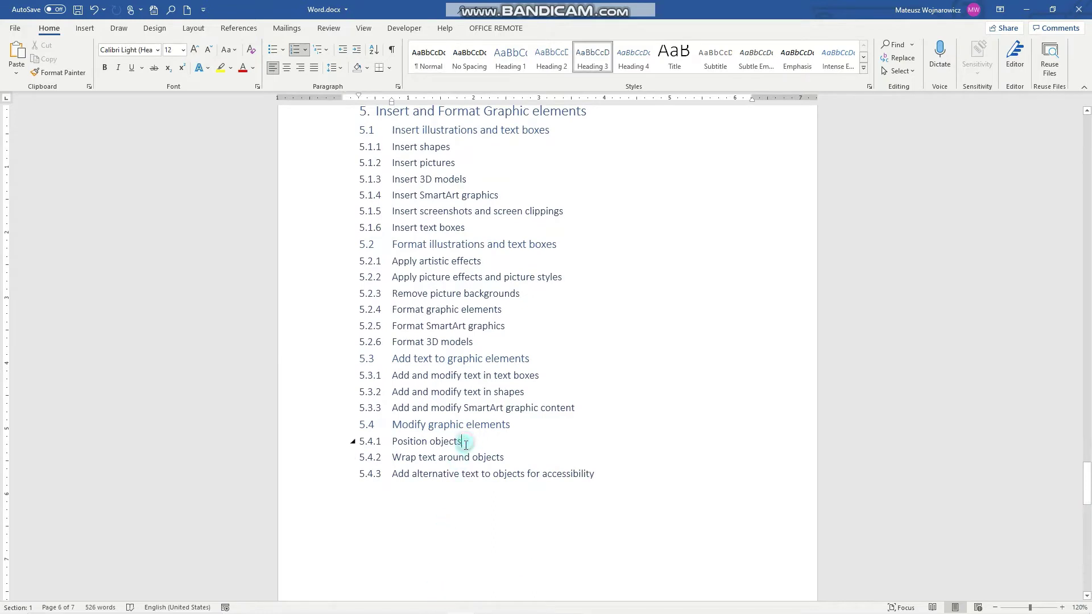
click(502, 458)
click(598, 467)
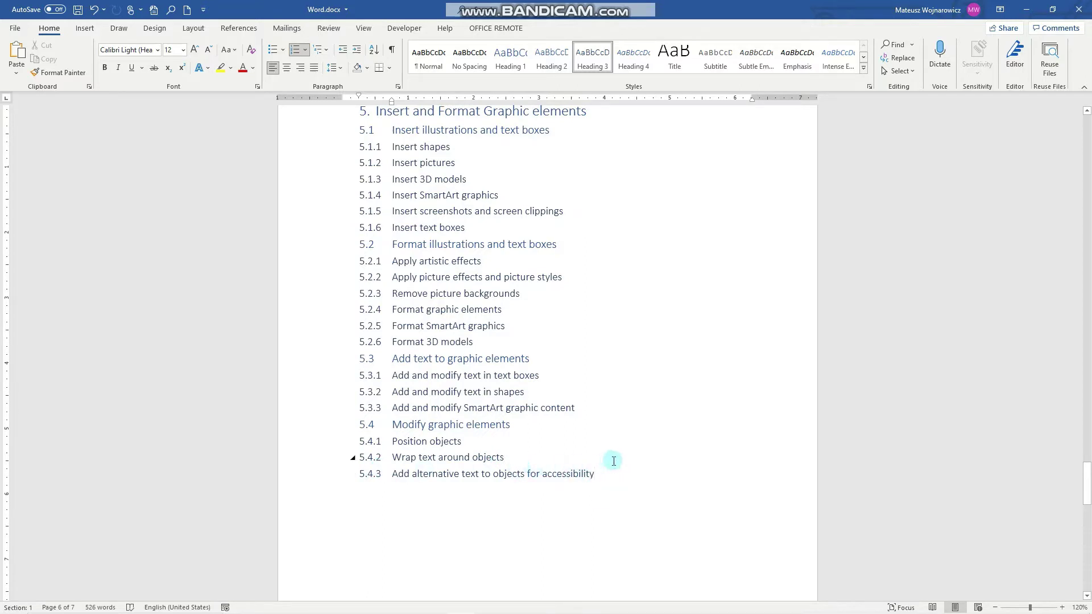
scroll(613, 460, down, 2)
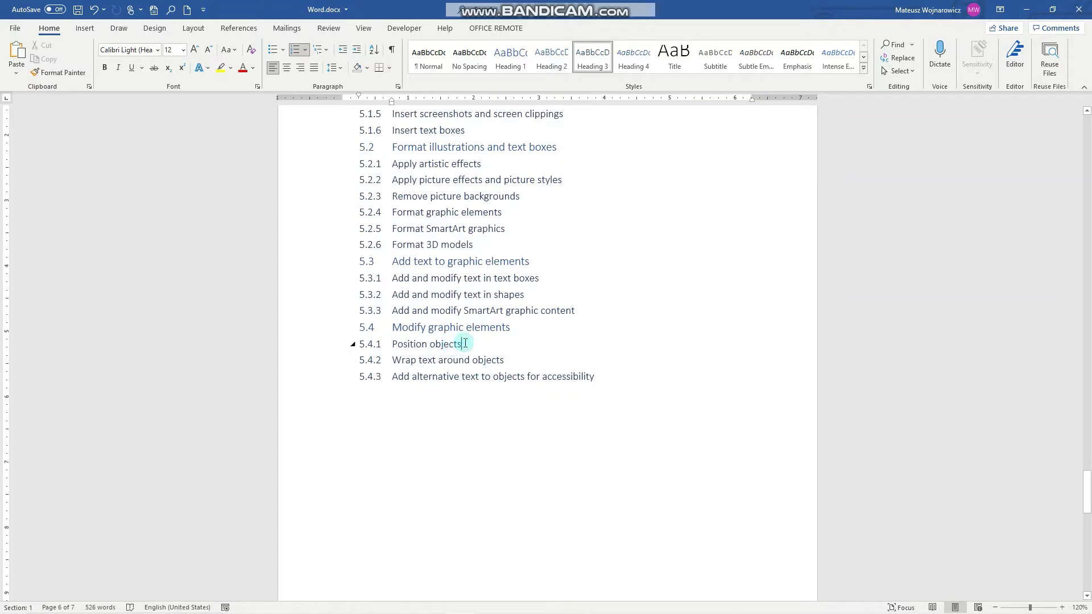
scroll(499, 263, up, 2)
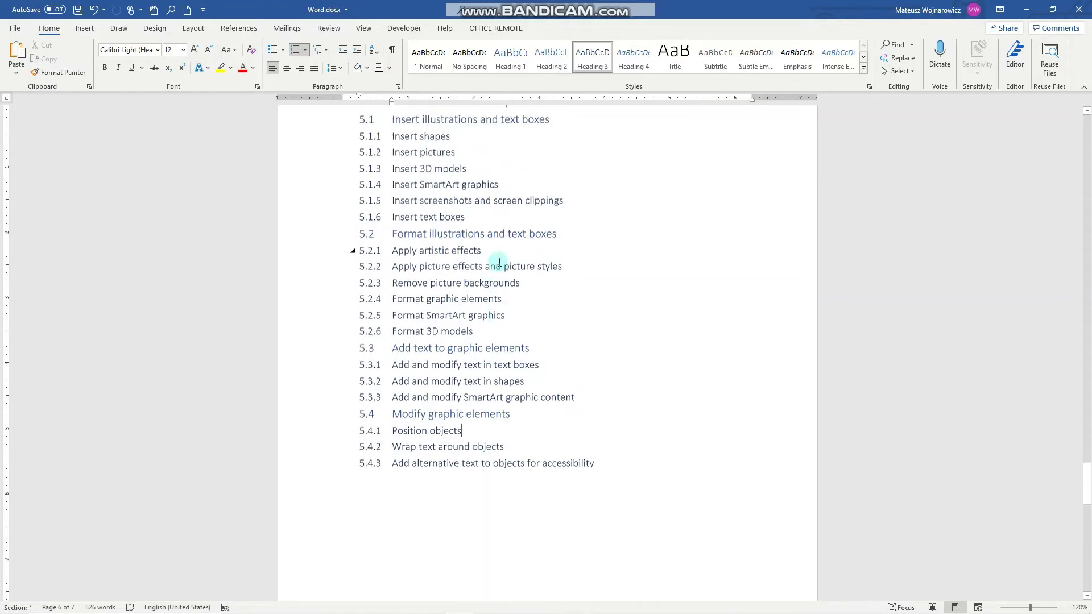
scroll(499, 262, up, 1)
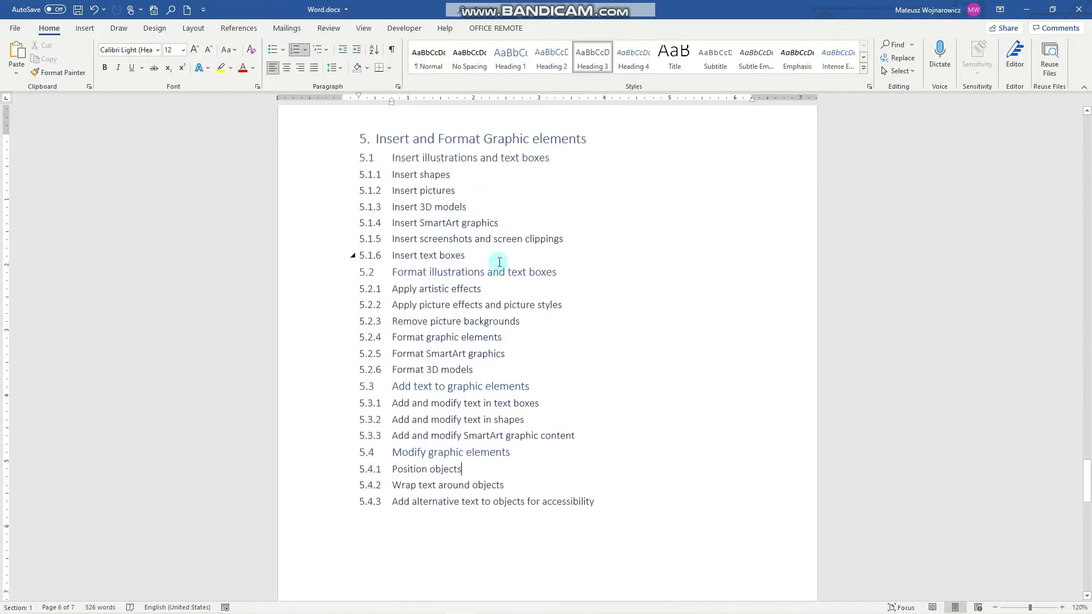
Draw a blue square with the Rectangle shape over the 5.1–5.2 topic lines
click(86, 28)
click(159, 60)
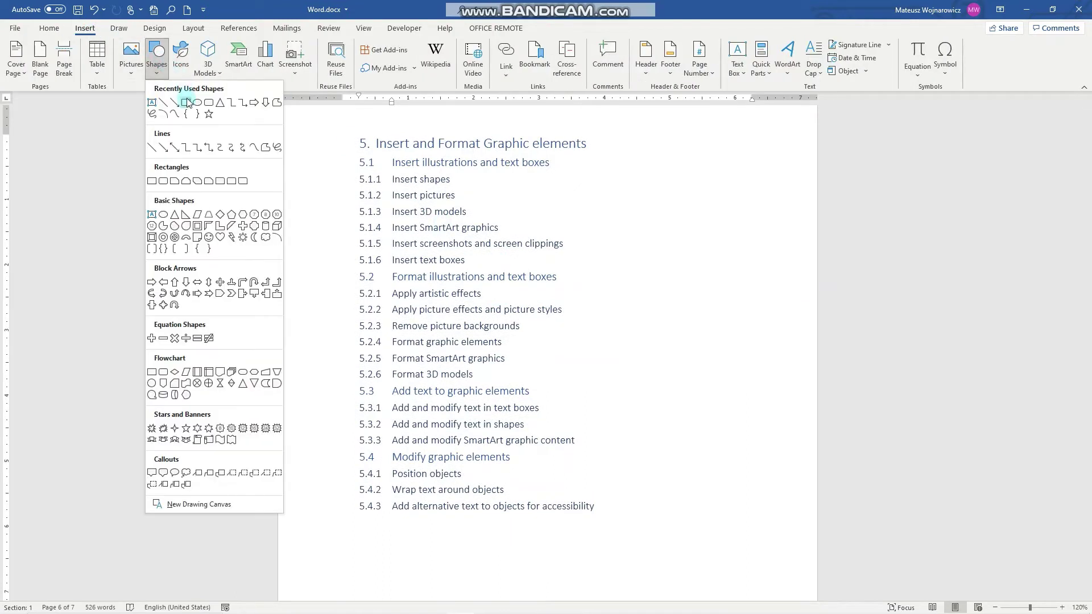
click(186, 103)
drag(434, 244, 483, 300)
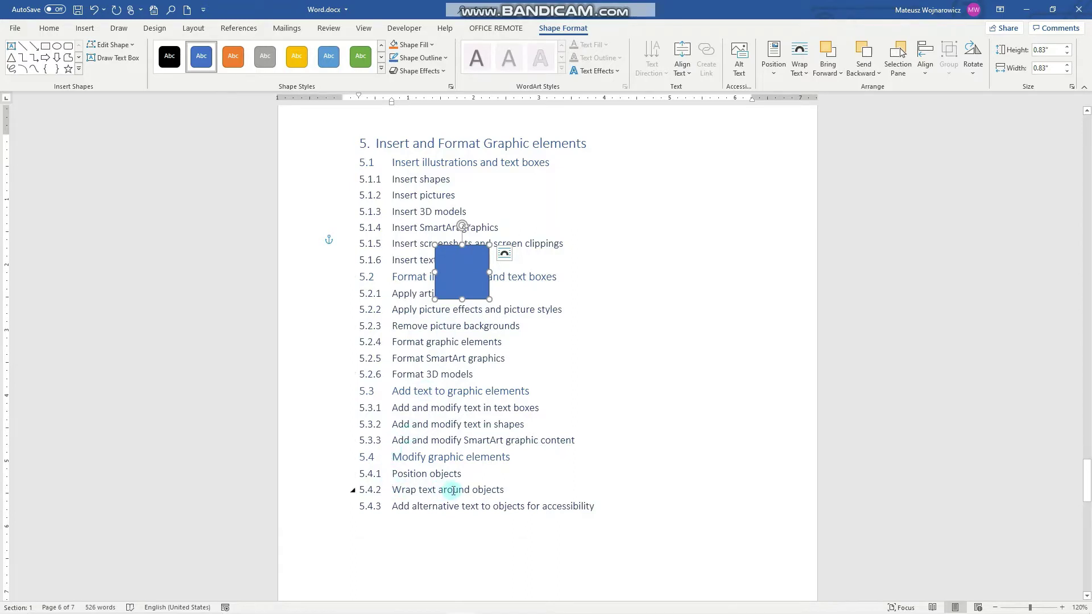
Set the square to In Line with Text, anchored before the 5.1.5 line
click(803, 78)
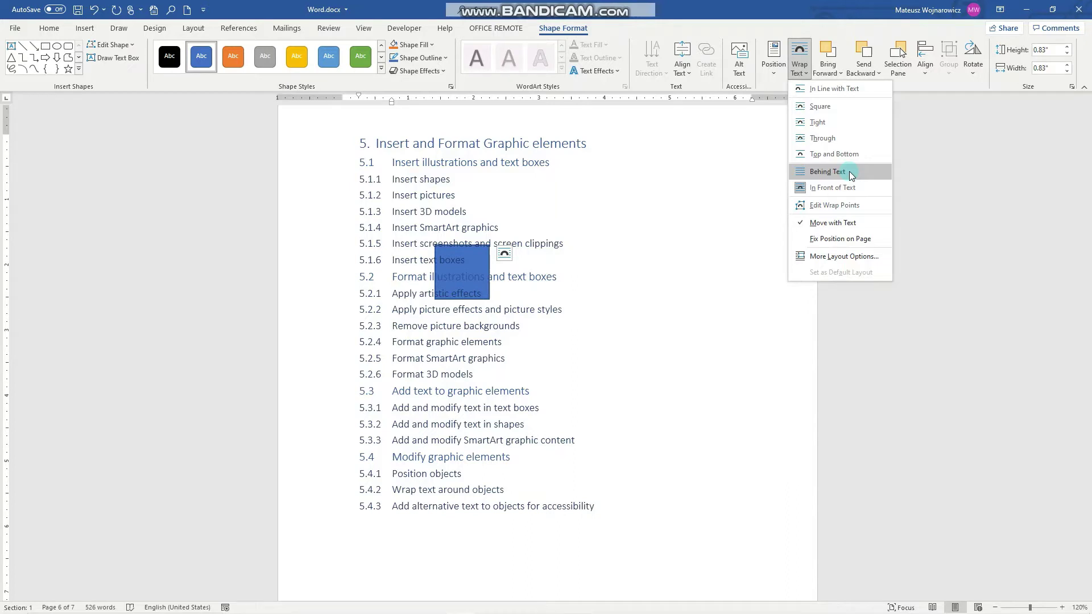
click(833, 91)
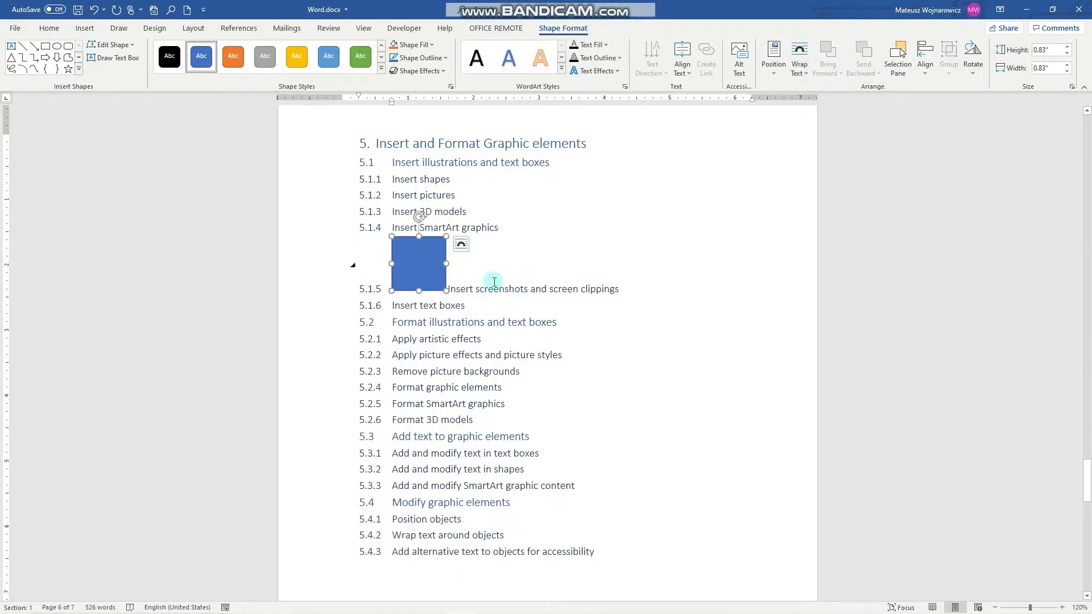
click(497, 288)
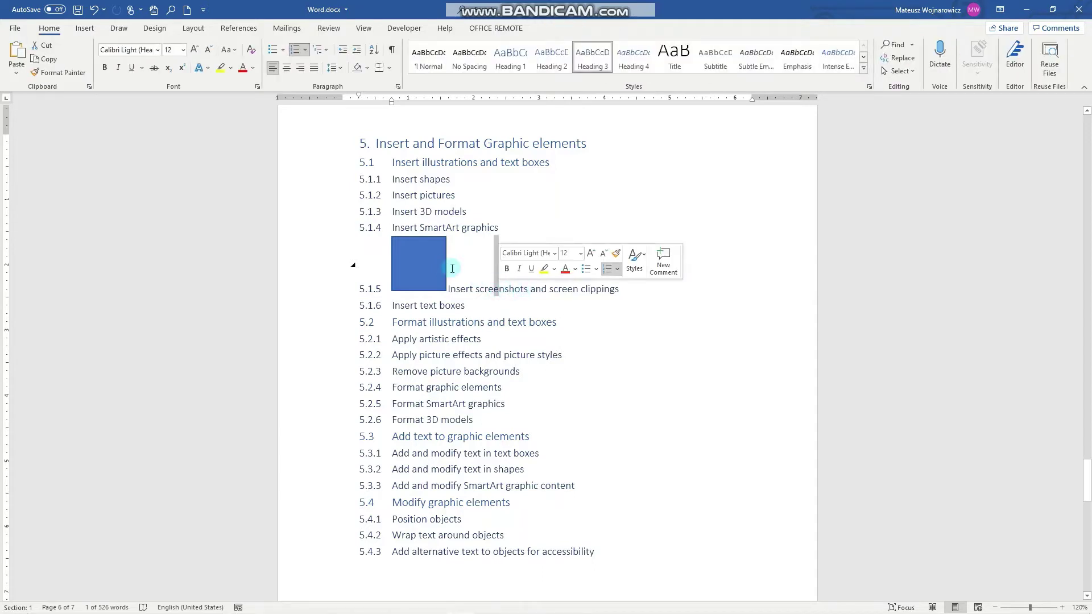
click(429, 263)
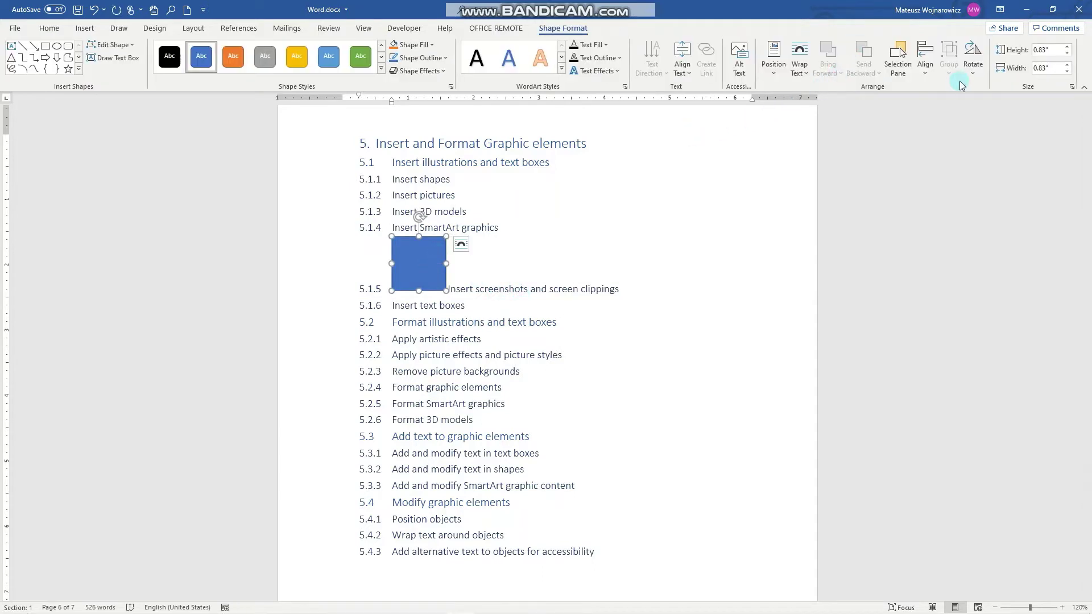
Try Tight wrapping, nudge the square left, then settle on Top and Bottom wrapping
click(799, 64)
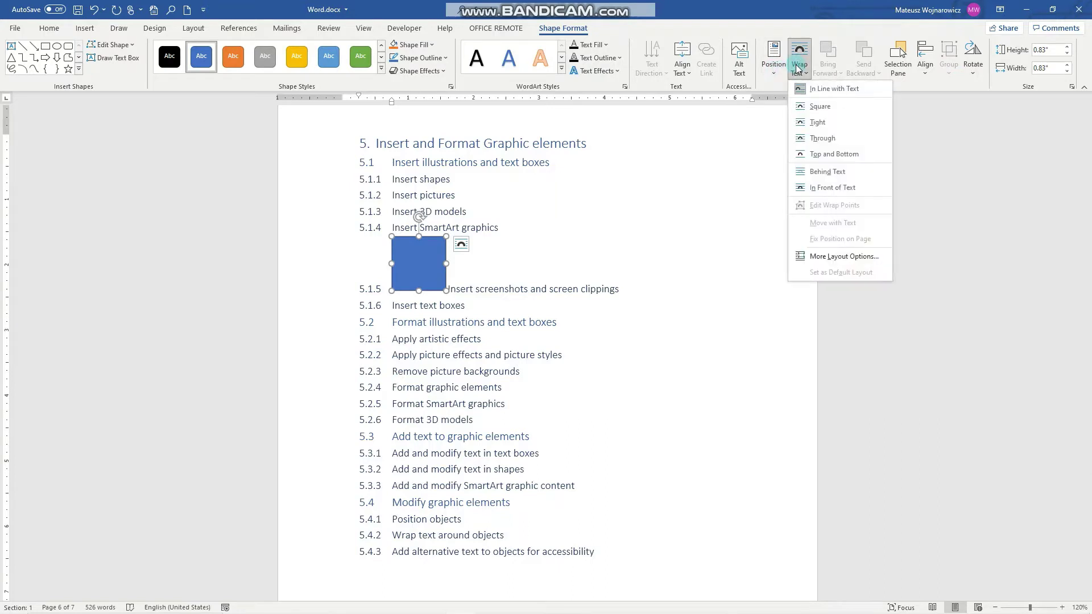
click(814, 122)
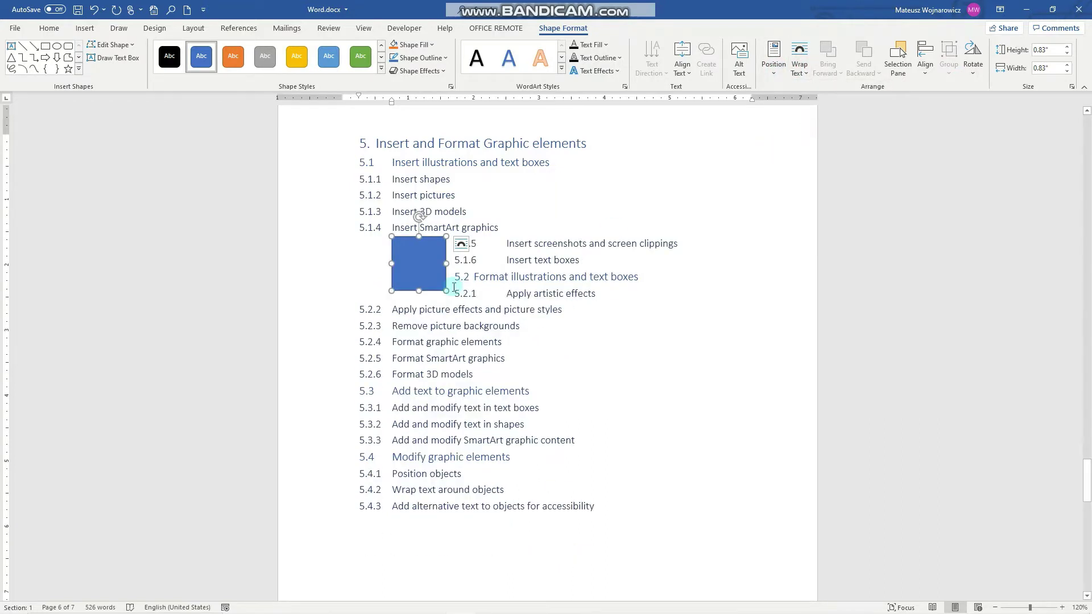
mouse_move(418, 267)
mouse_down()
mouse_move(422, 339)
mouse_move(483, 350)
mouse_move(402, 317)
mouse_move(379, 274)
mouse_up()
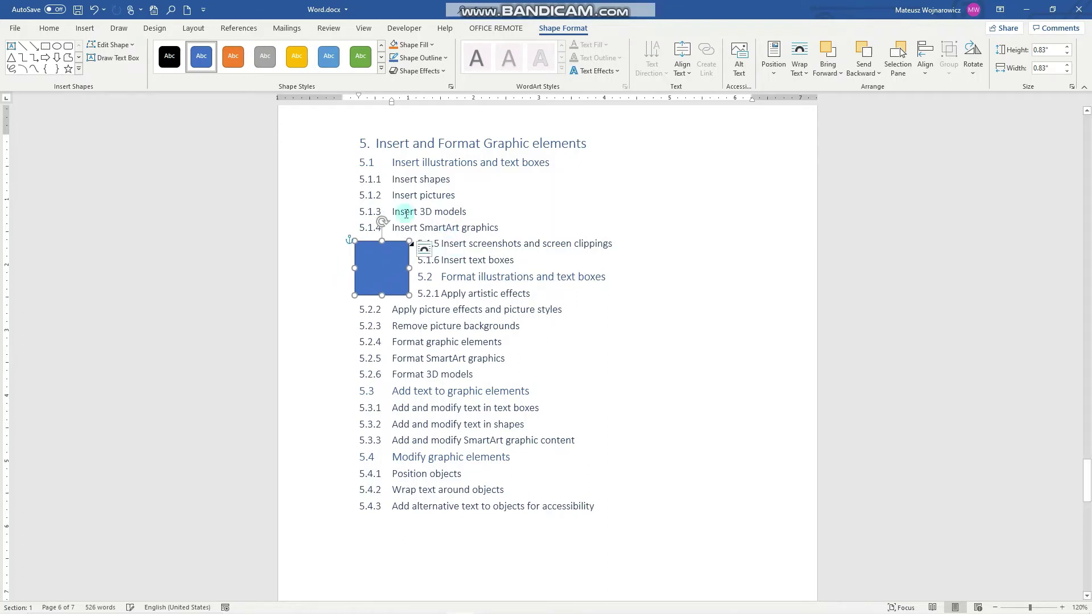
click(796, 71)
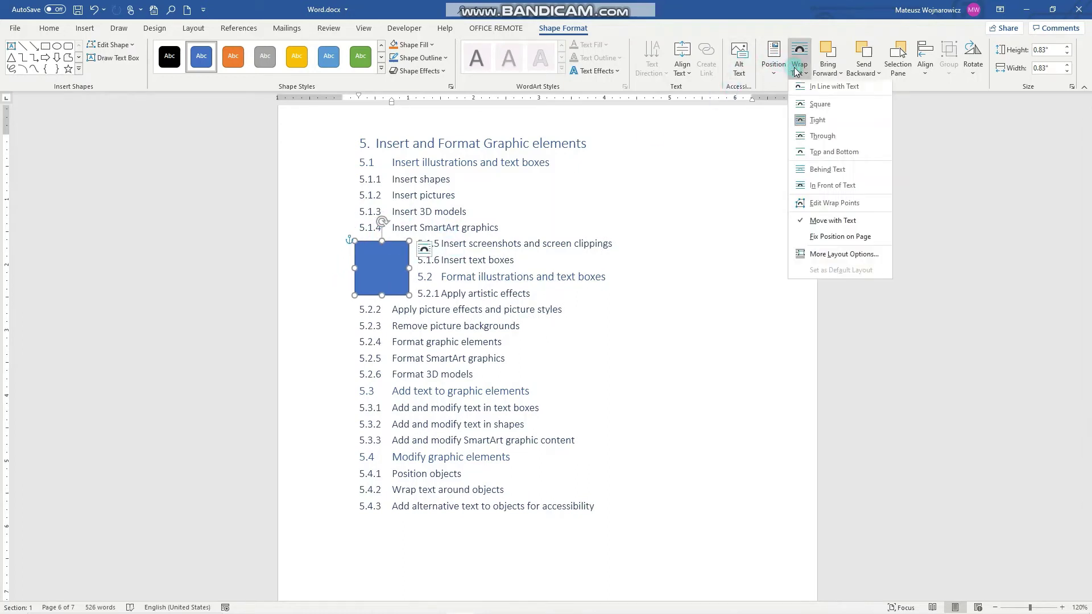
click(824, 153)
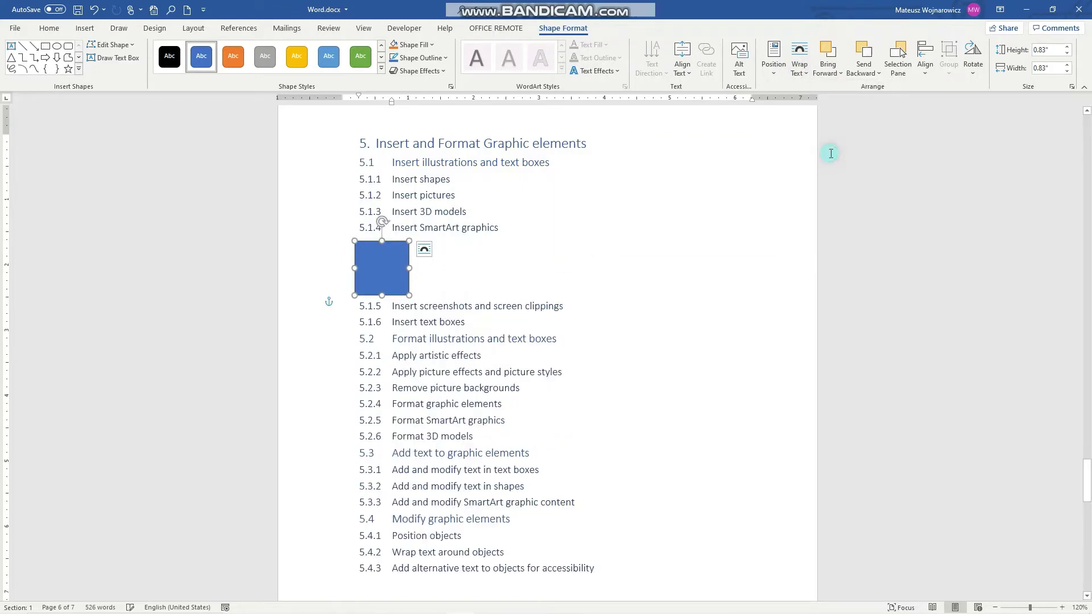
click(798, 68)
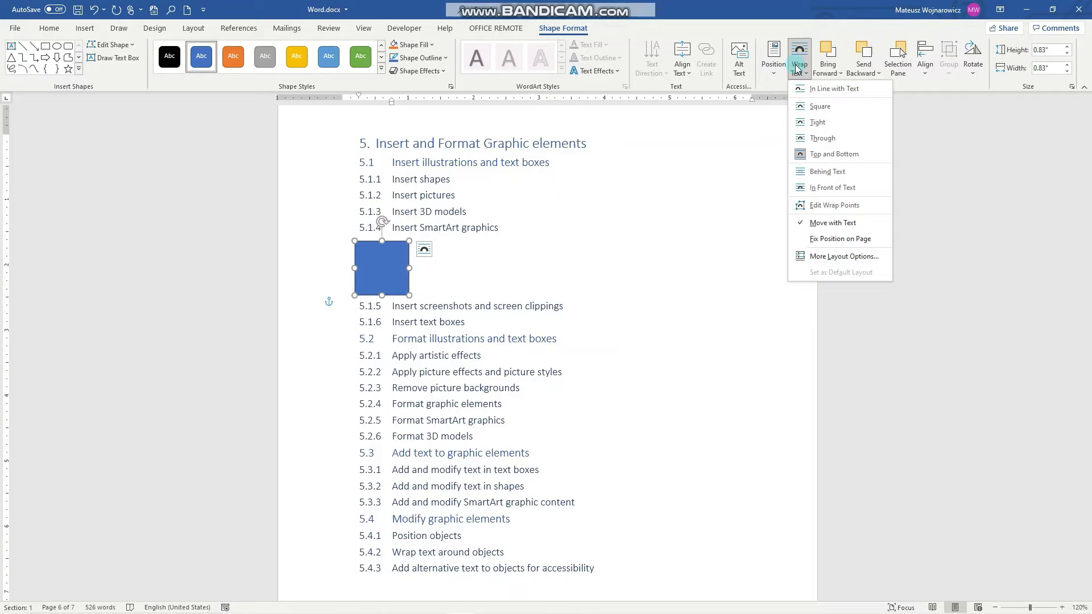
click(449, 536)
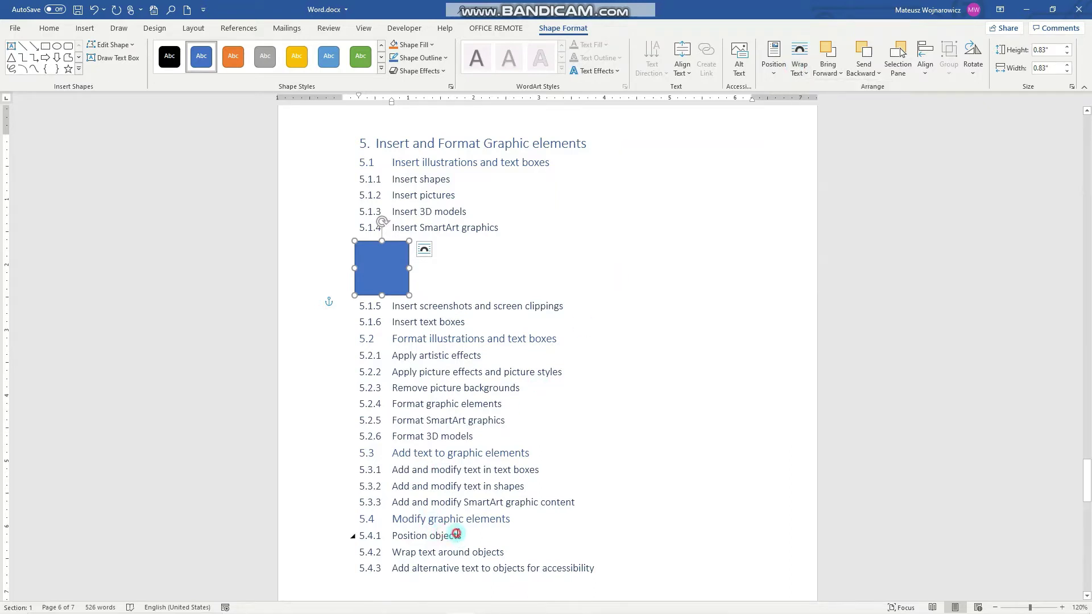
click(369, 275)
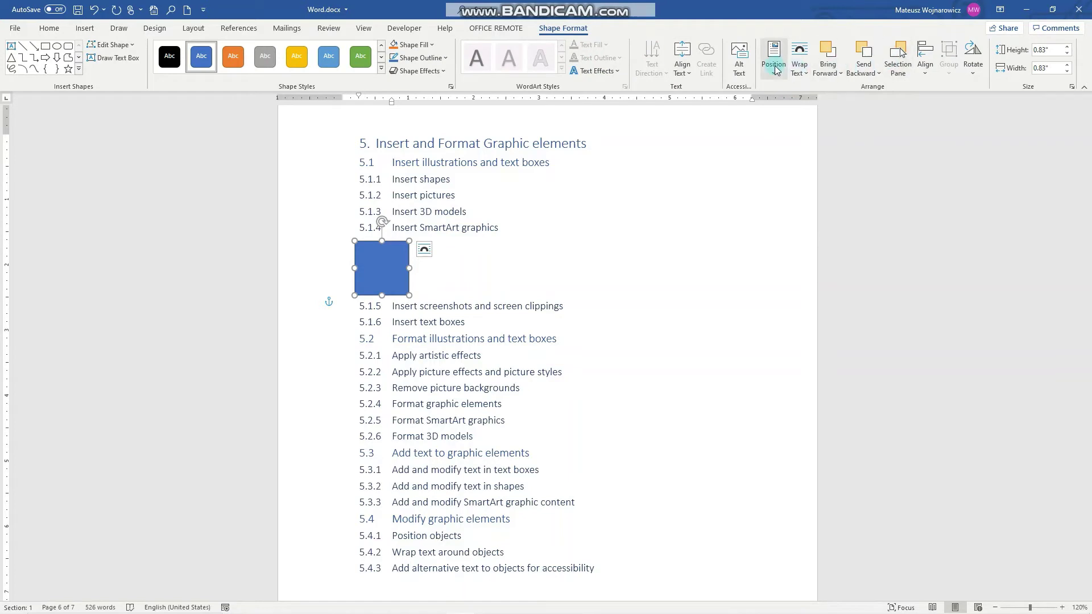
click(775, 69)
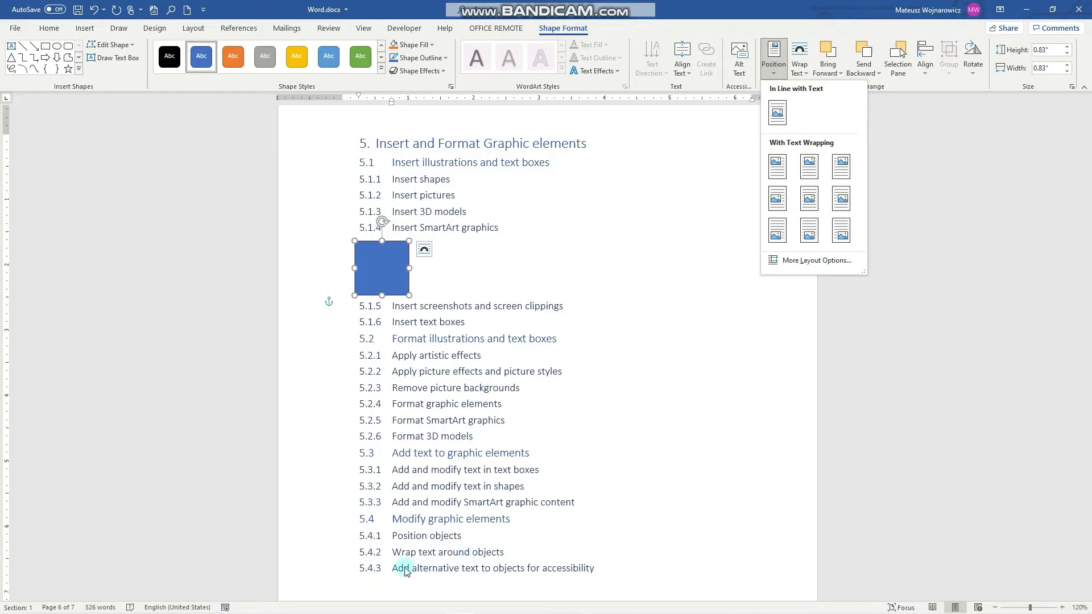
click(426, 569)
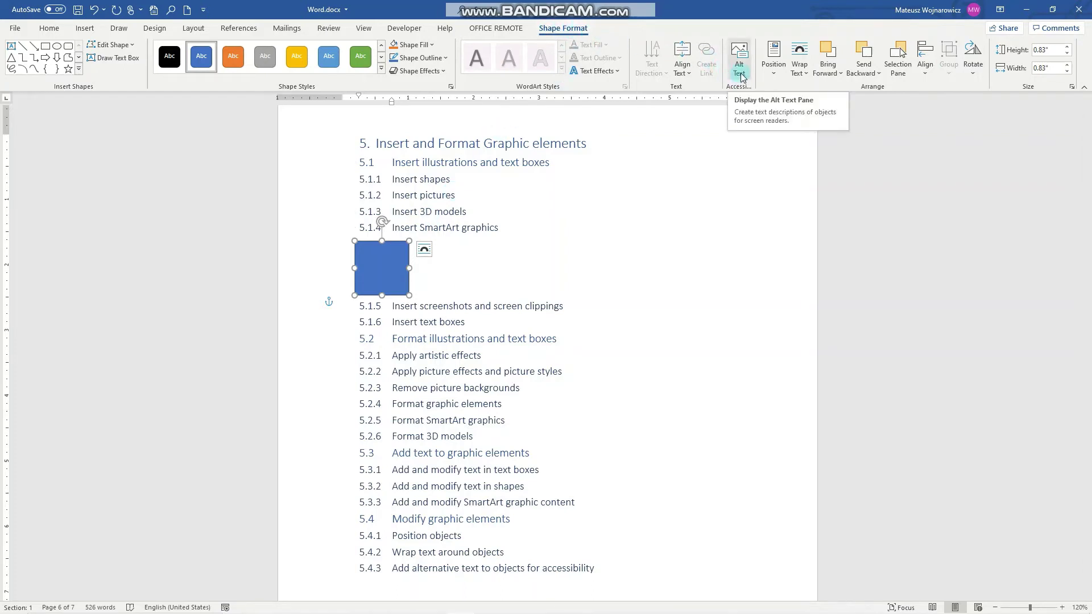
click(381, 259)
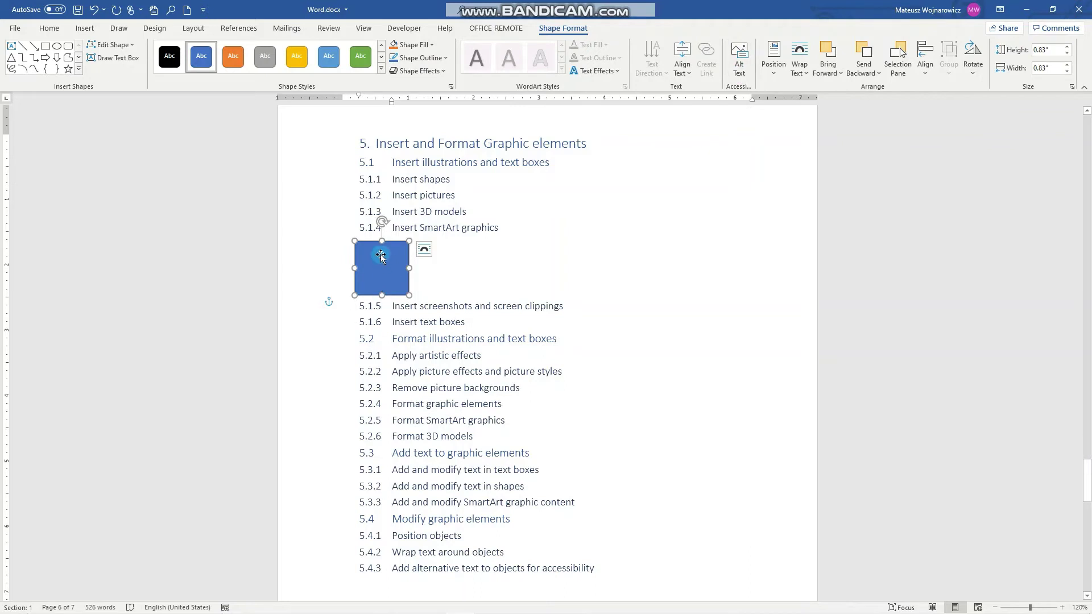
right_click(381, 259)
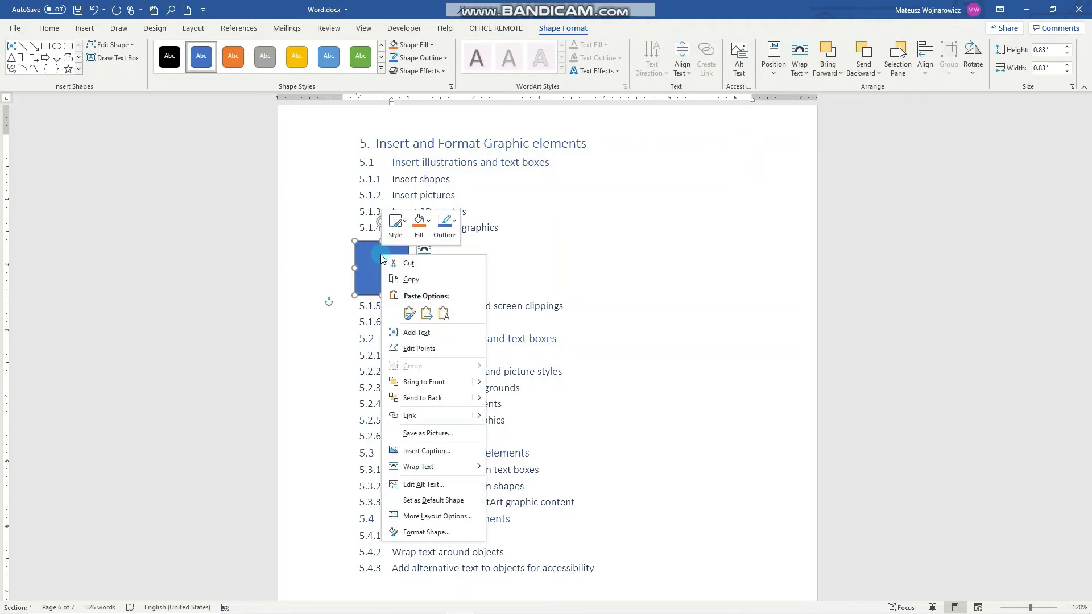
click(439, 485)
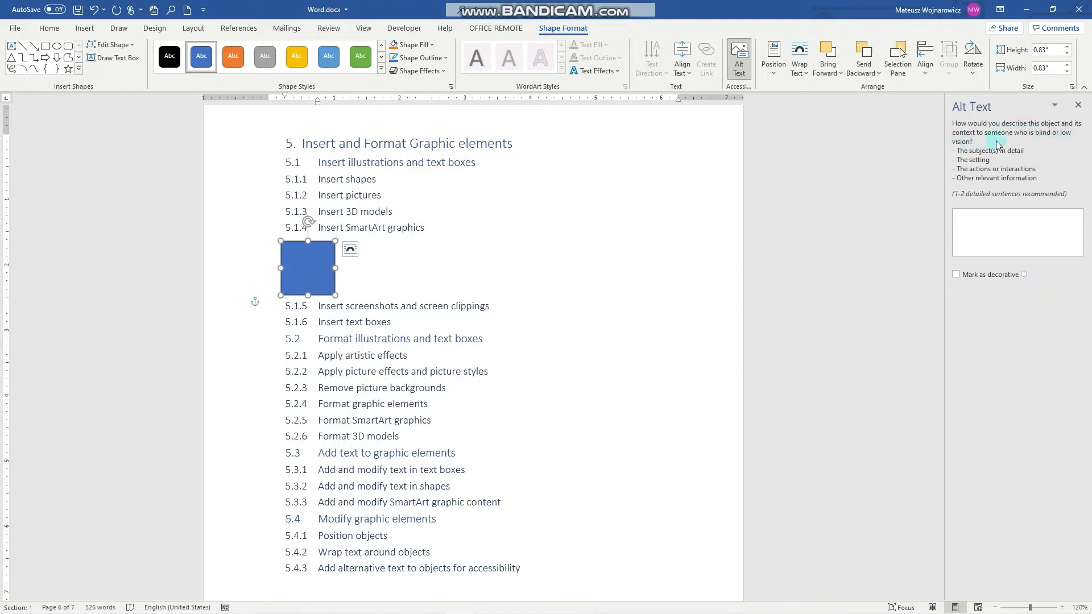
click(982, 224)
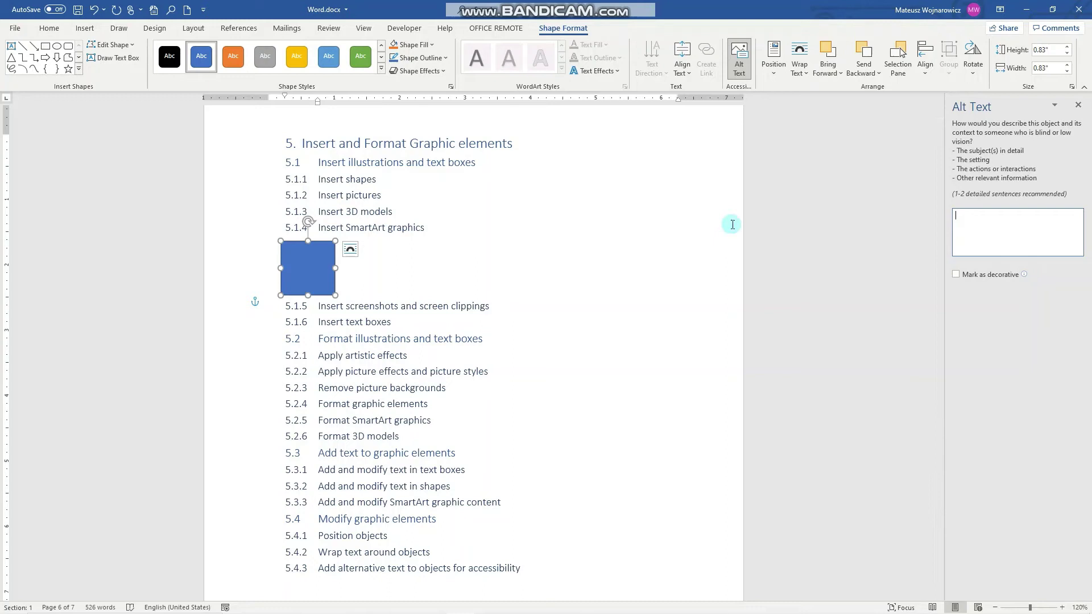
click(959, 275)
click(976, 275)
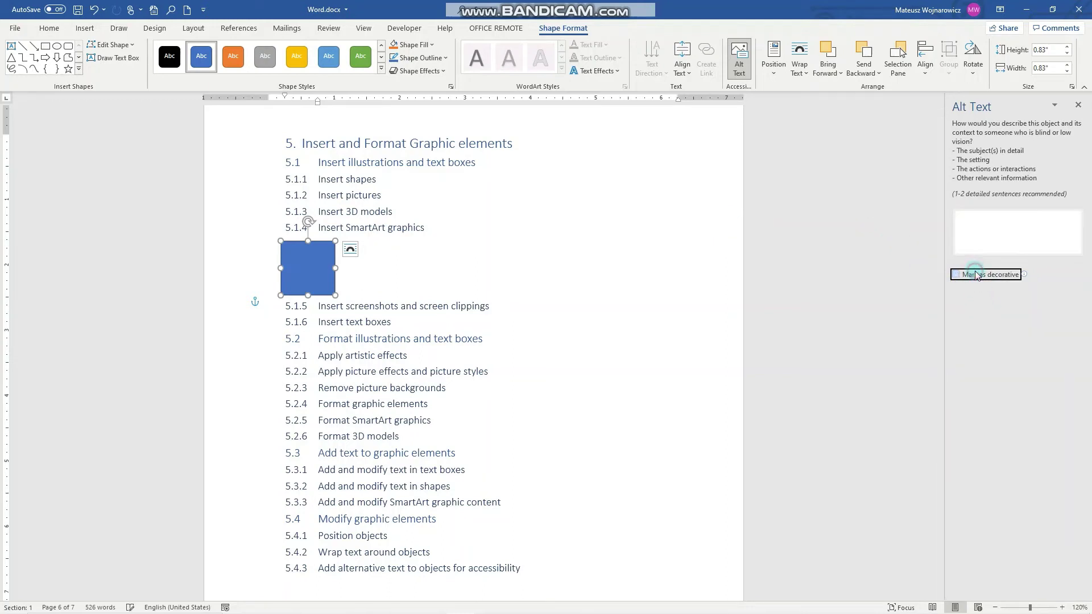
click(1079, 107)
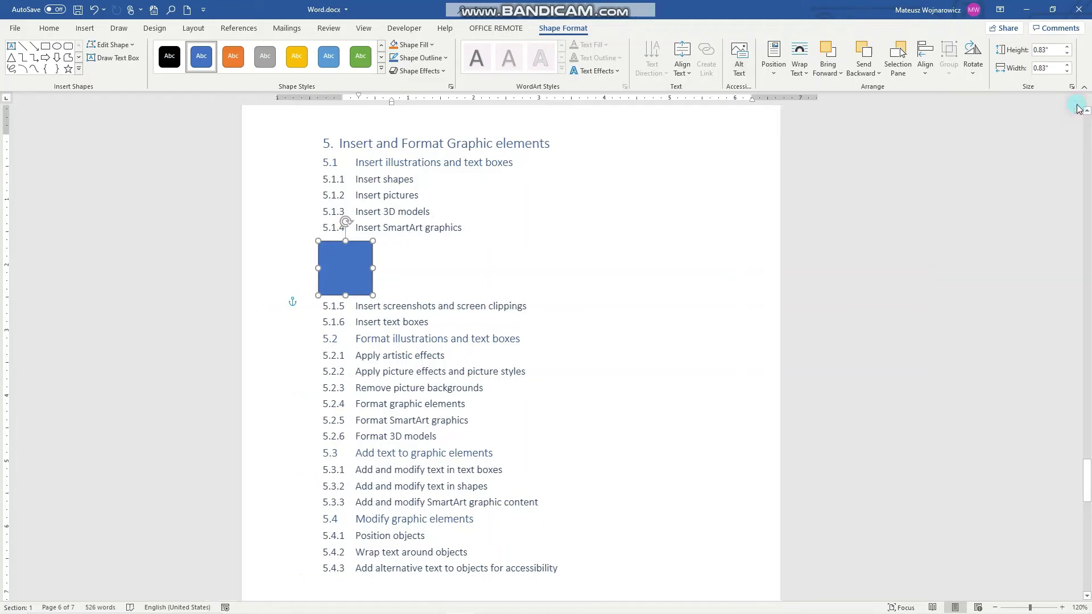
Browse Online Pictures for the Airplane category, Creative Commons only
click(56, 32)
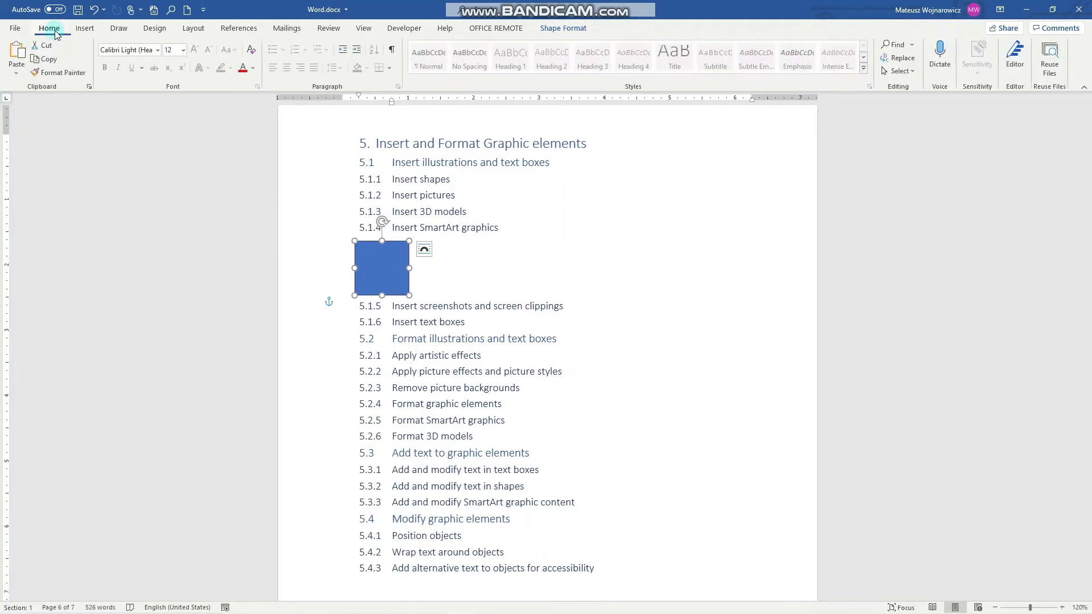
click(85, 29)
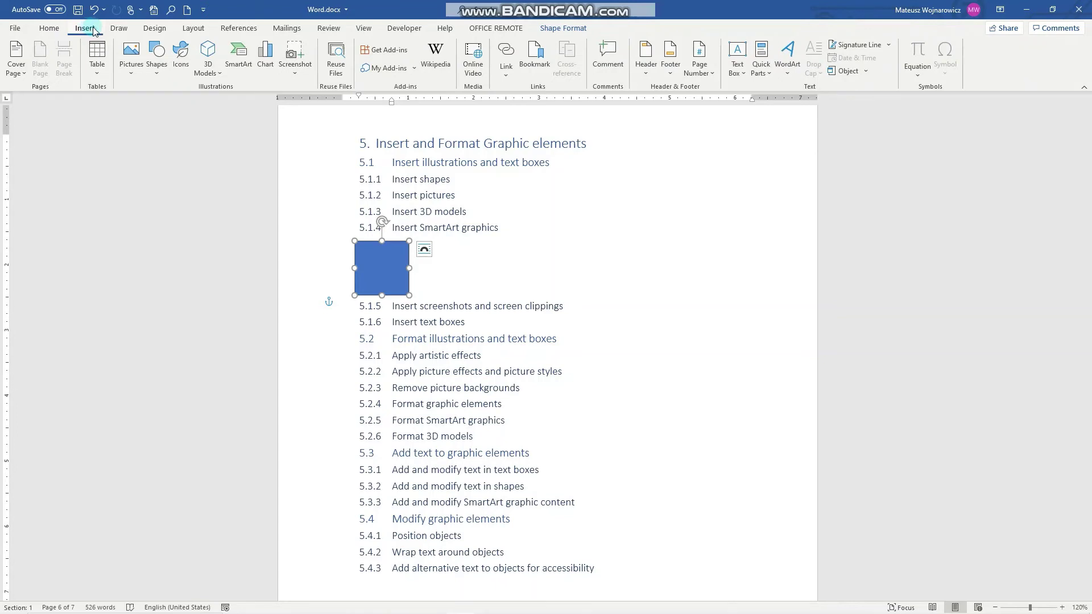
click(130, 57)
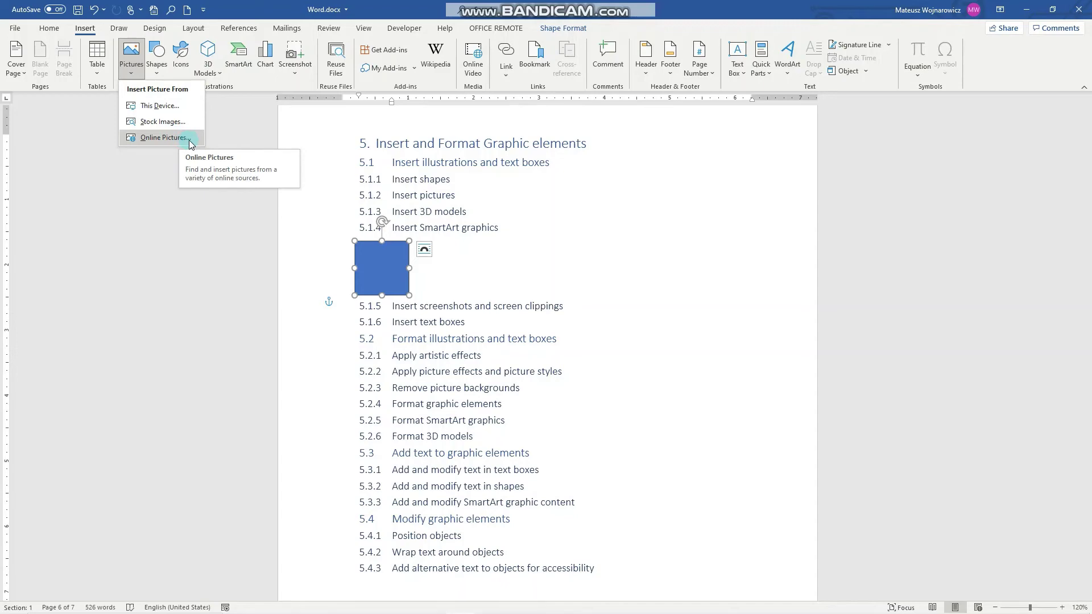
click(165, 137)
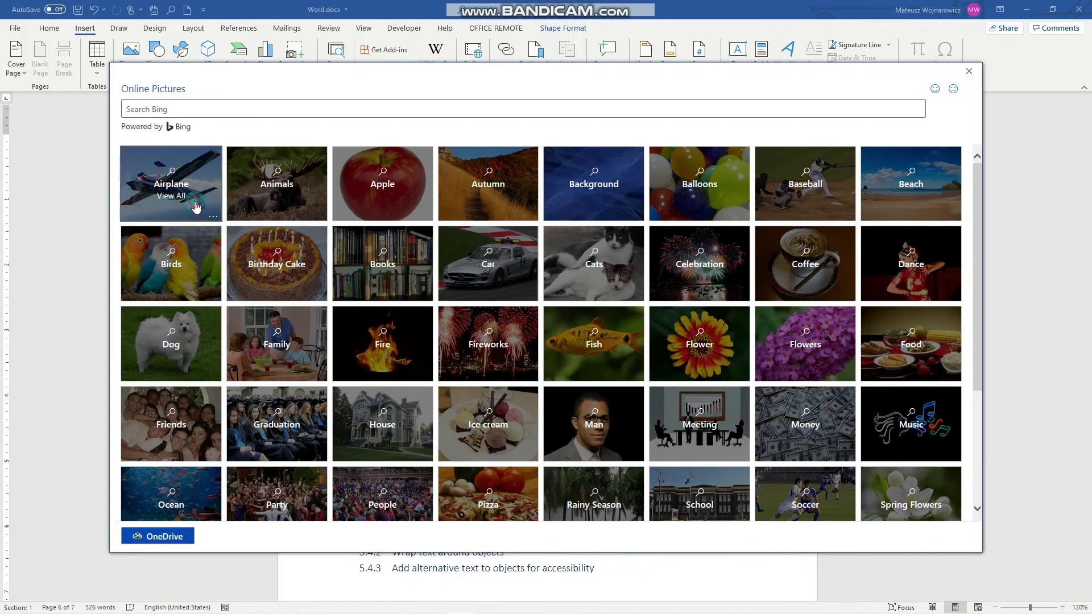
click(193, 205)
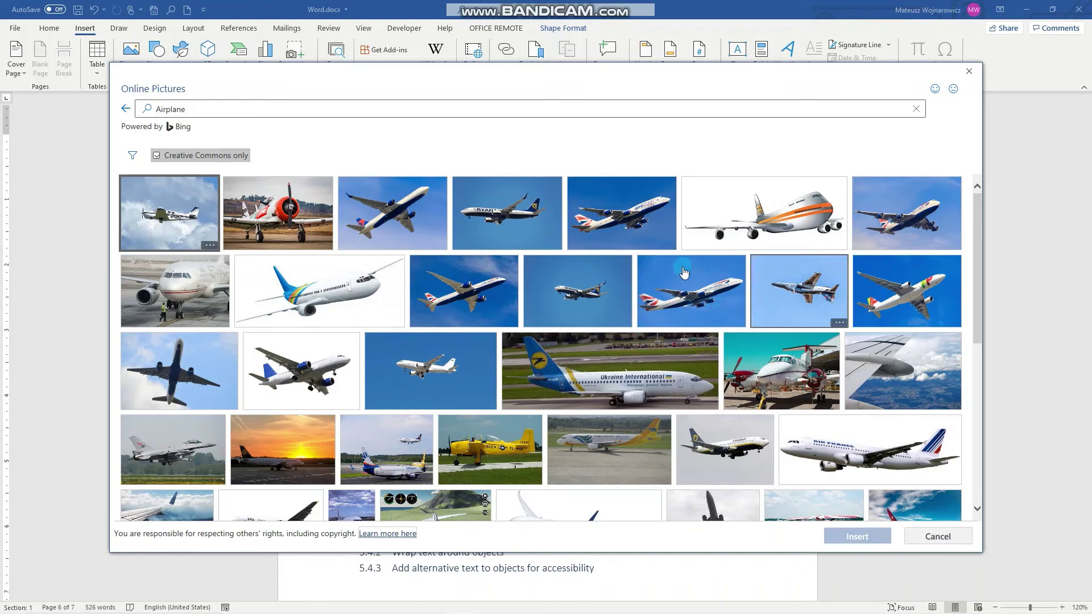
Insert the British Airways jet photo below the blue square
click(687, 296)
click(857, 536)
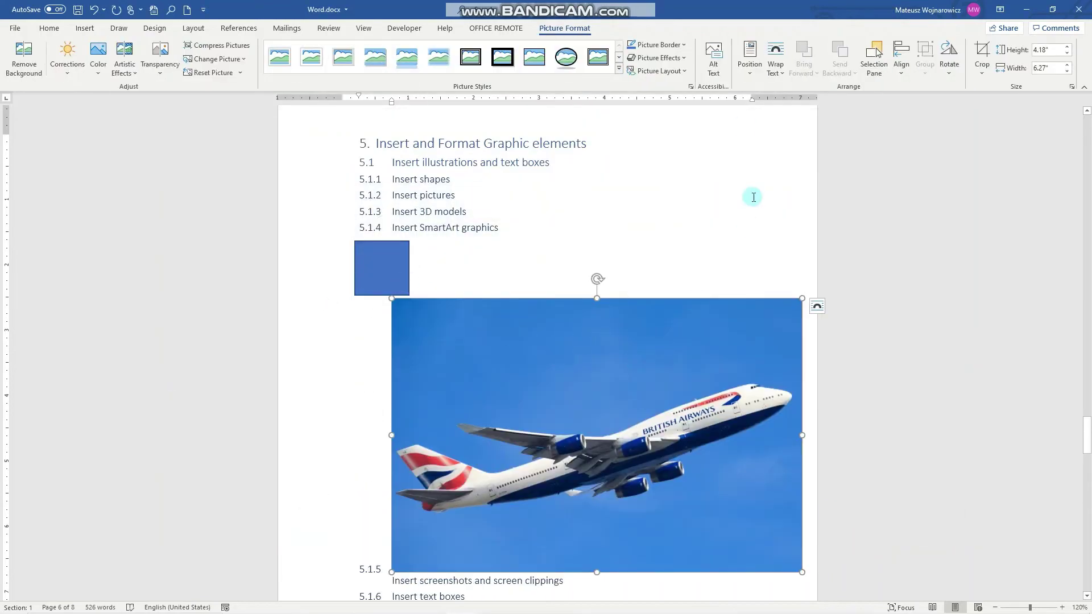
click(713, 62)
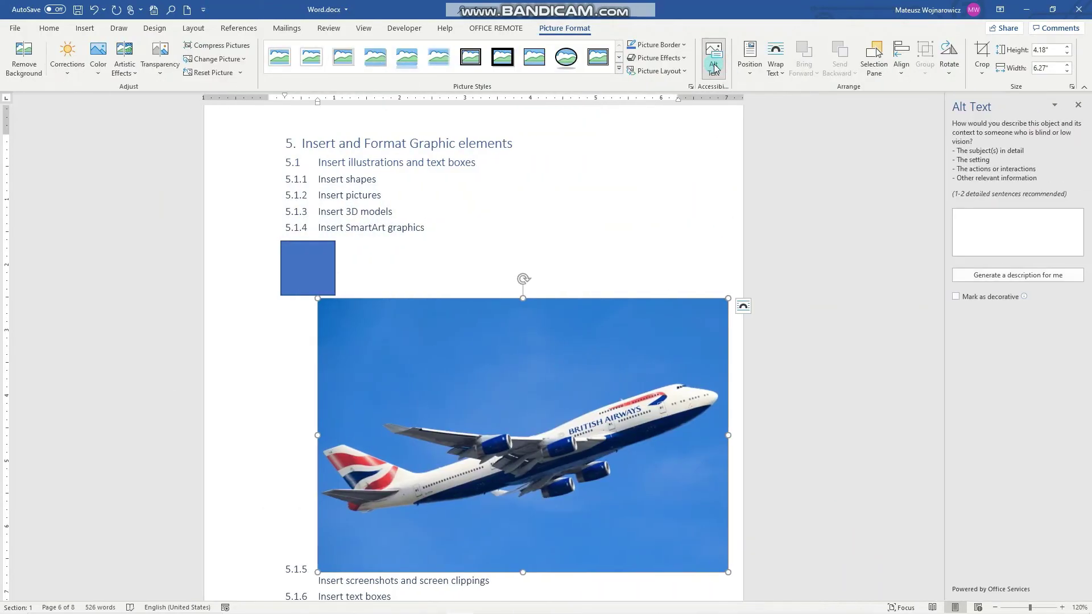
Replace the typed 'Boeing 747' alt text with an auto-generated description
click(980, 231)
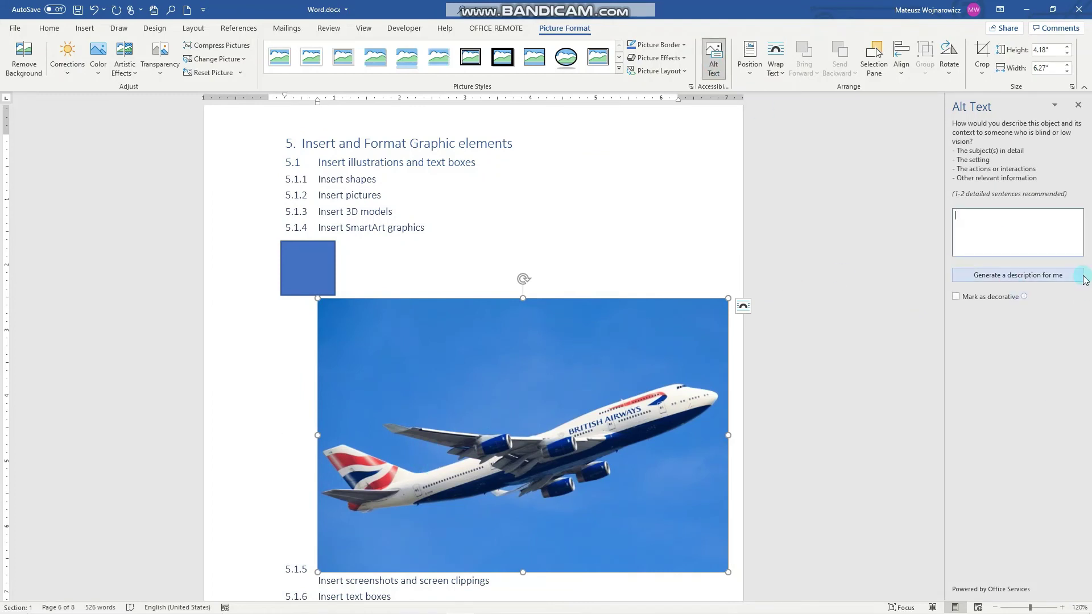
text(B)
text(oeing 747)
click(1048, 277)
drag(1019, 218, 930, 215)
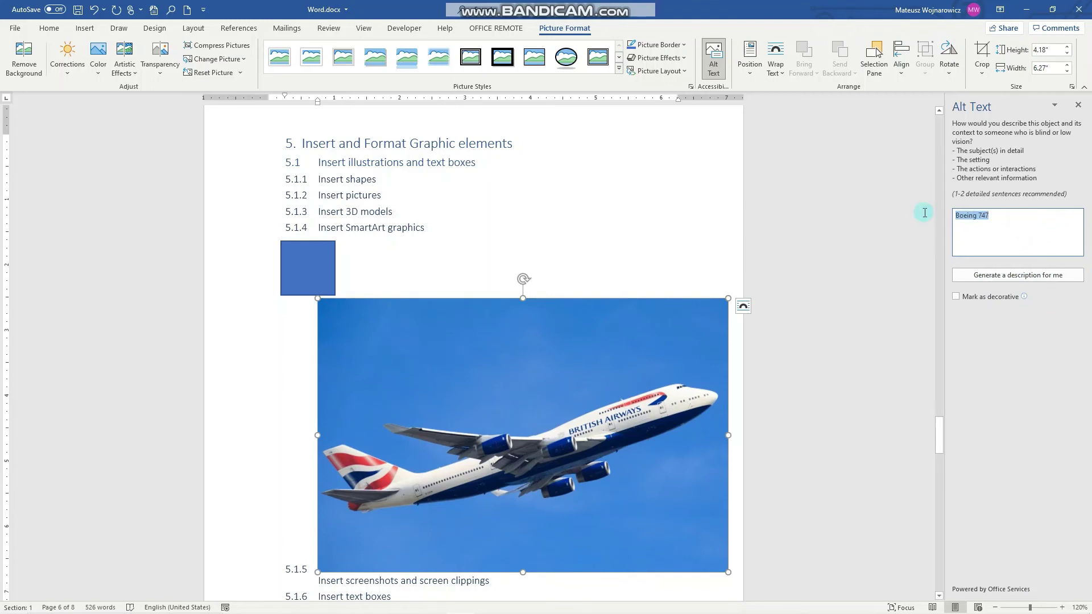
key(Delete)
click(1052, 275)
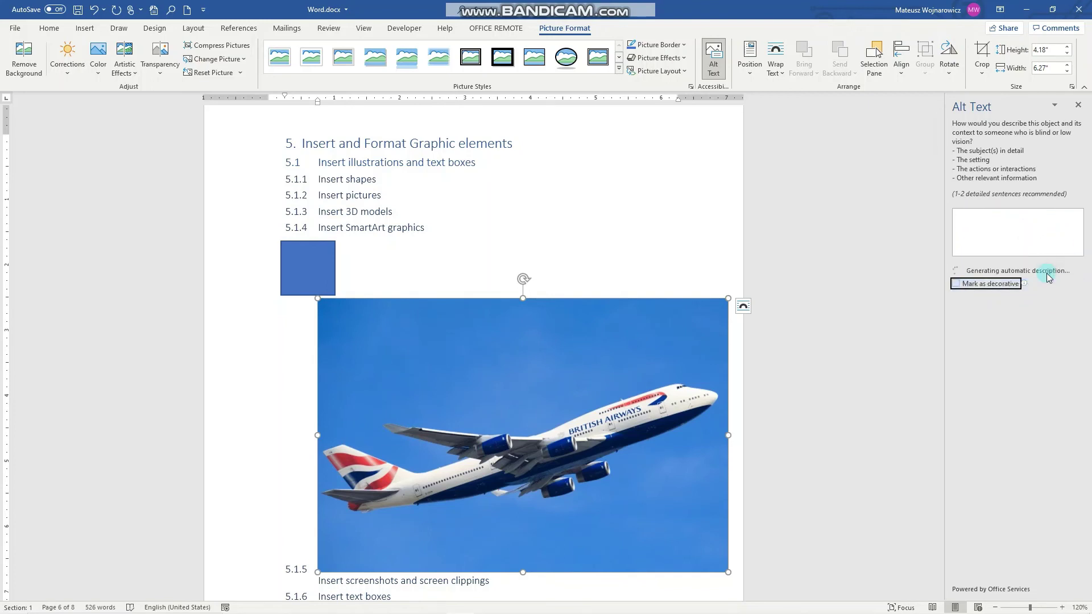